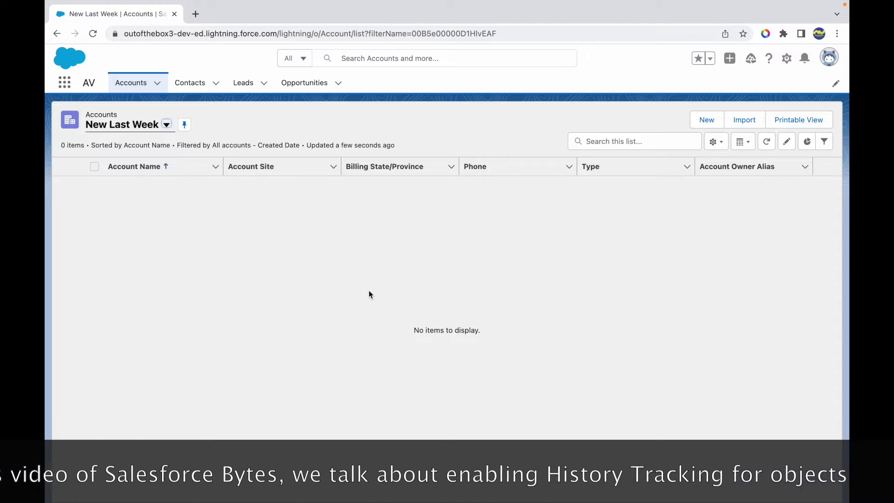
Open the first contact from the Contacts list and view its Details, with Department set to Internal Operations
left_click(193, 87)
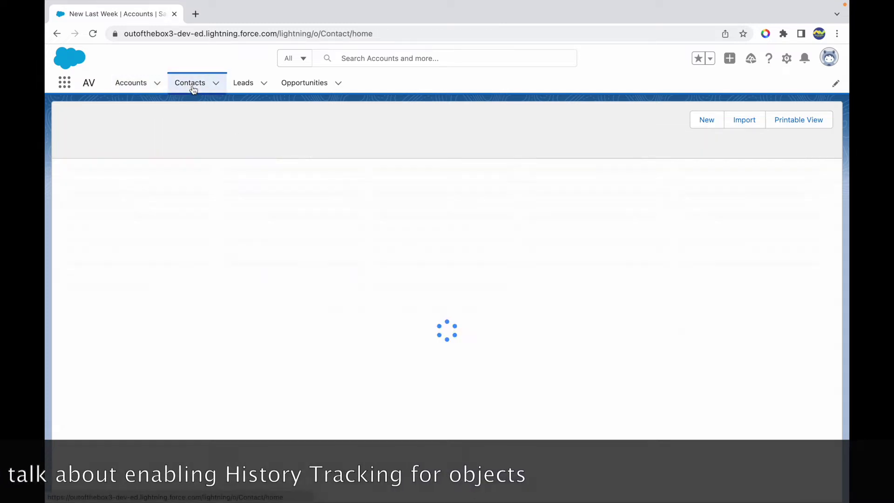
left_click(133, 236)
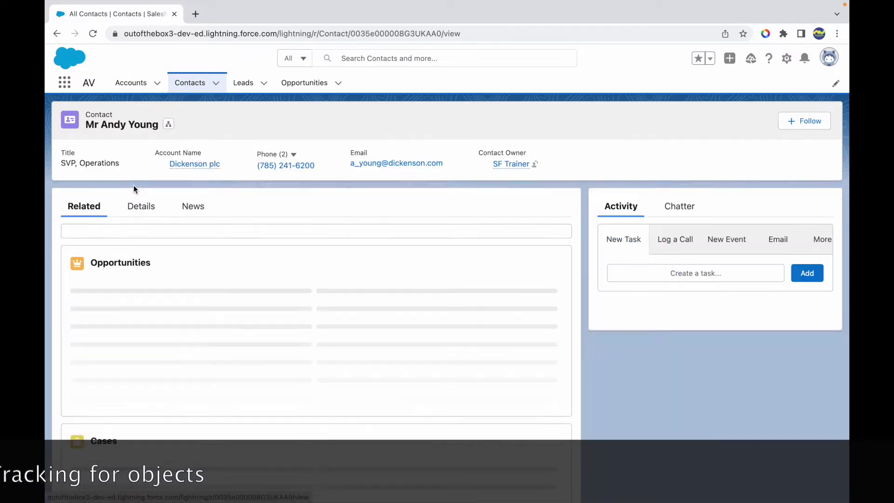
left_click(143, 207)
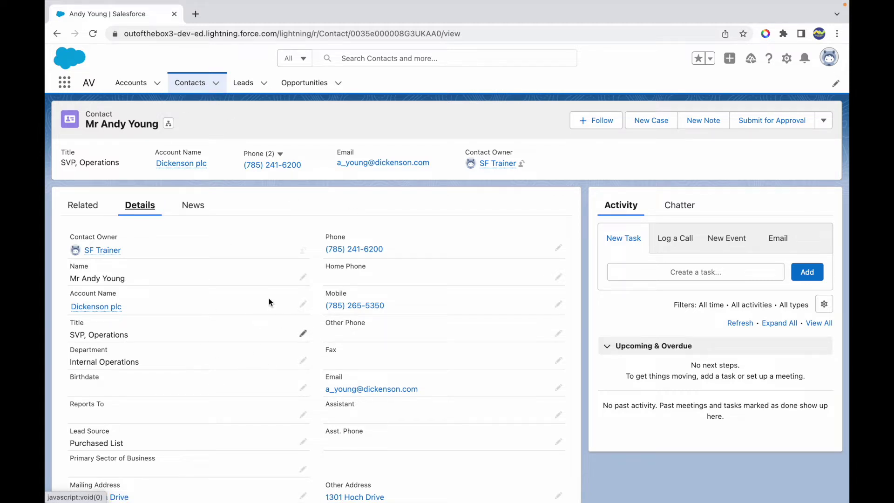
Put the Department field into edit mode and select the word Operations in 'Internal Operations'
scroll(219, 396, "down", 1)
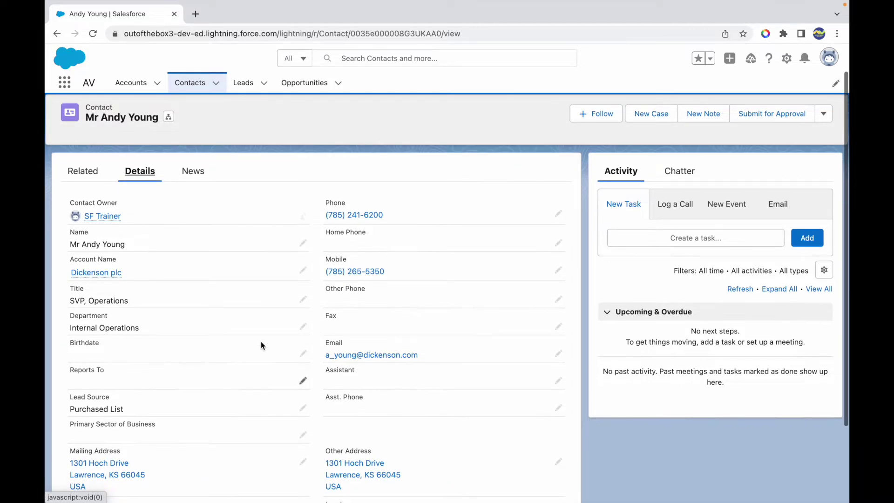
left_click(303, 326)
double_click(168, 339)
left_click(187, 341)
left_click(176, 327)
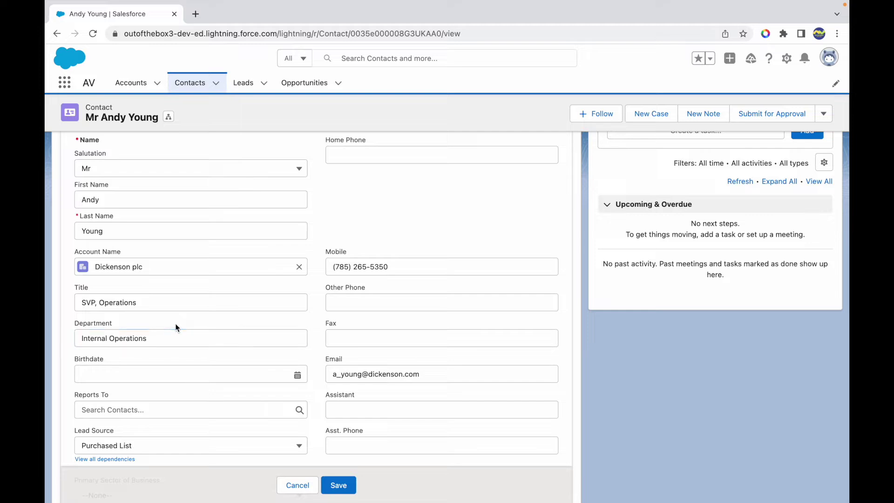
scroll(205, 323, "up", 1)
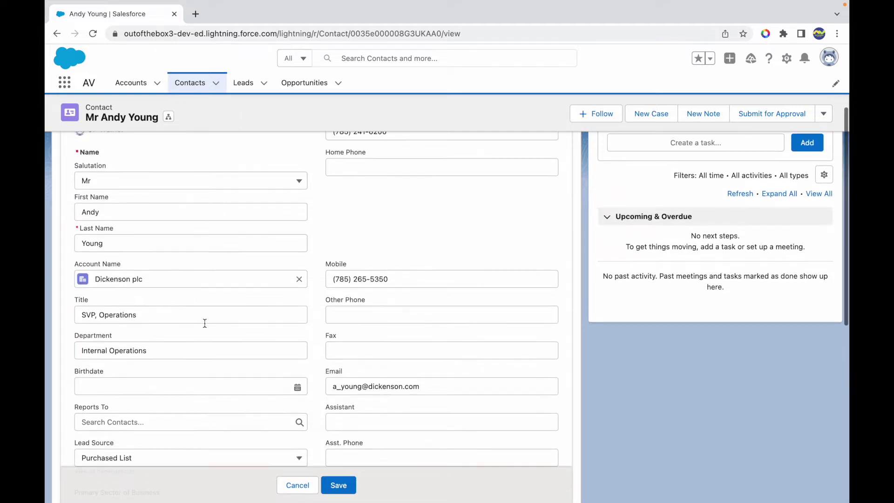
double_click(152, 353)
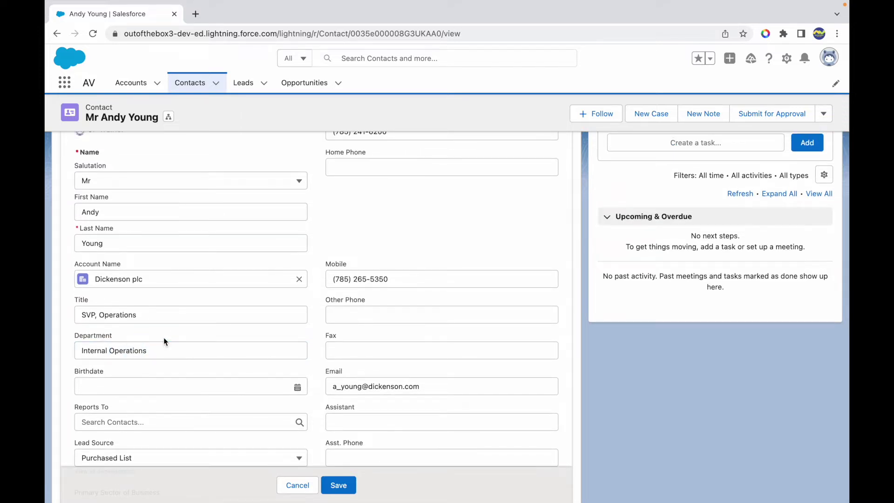
scroll(163, 337, "up", 5)
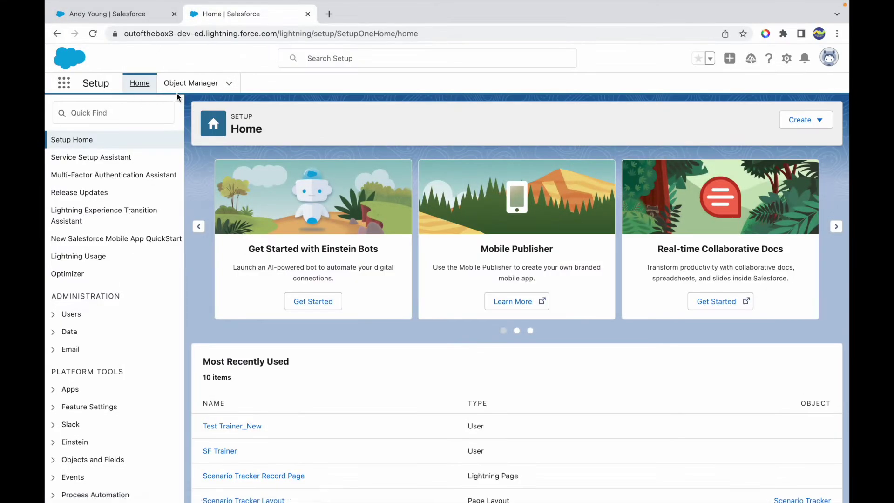
Switch the org to Salesforce Classic and go to its Setup home page
left_click(830, 57)
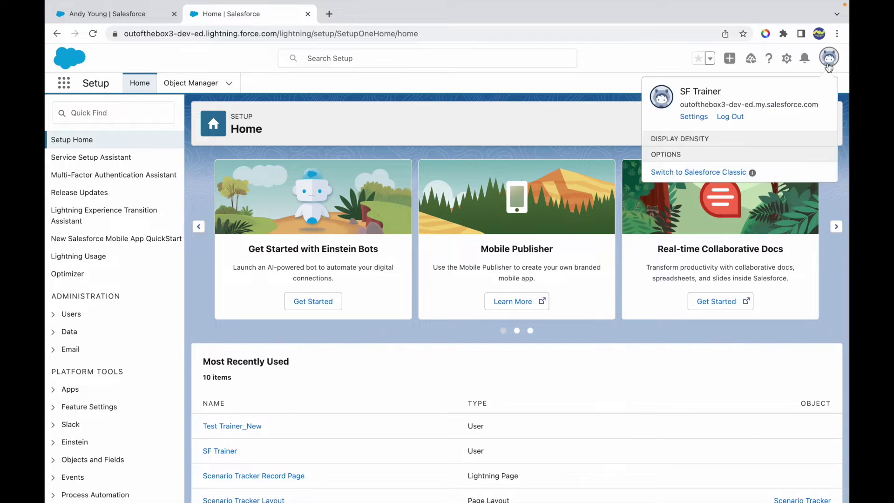
left_click(701, 388)
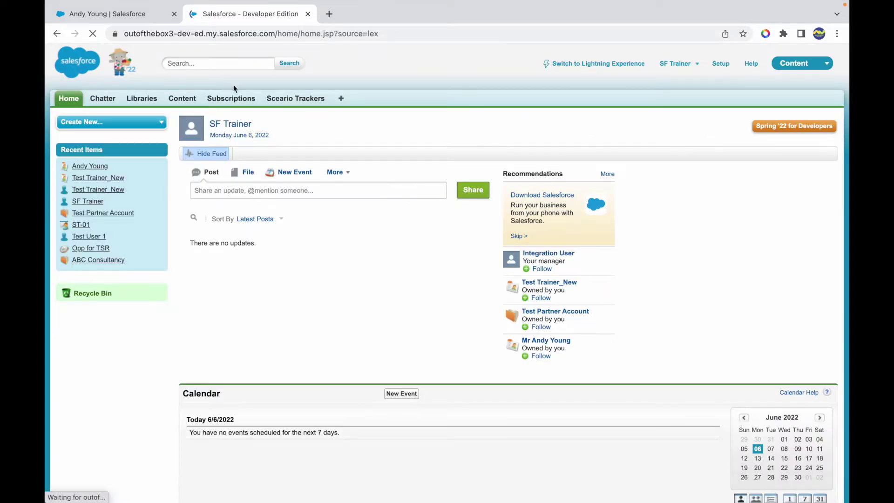
left_click(720, 64)
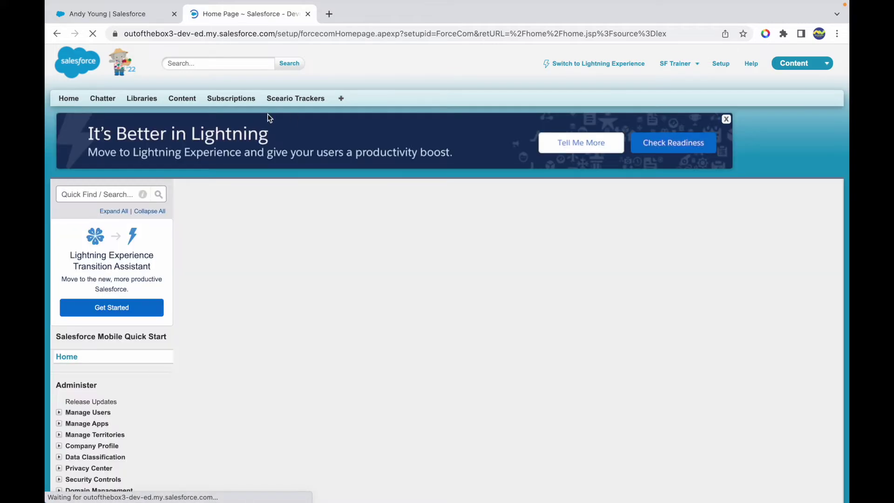
left_click(84, 196)
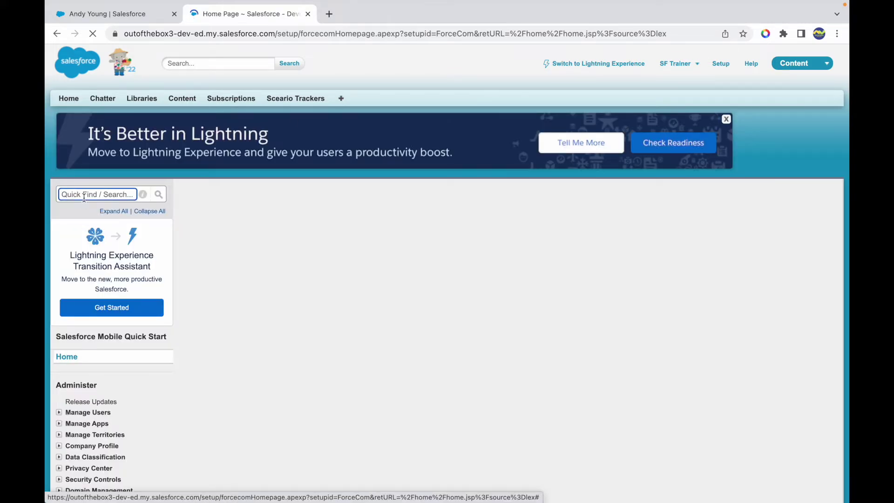
Search Setup for 'contact' and open Set History Tracking for Contact fields
type("co")
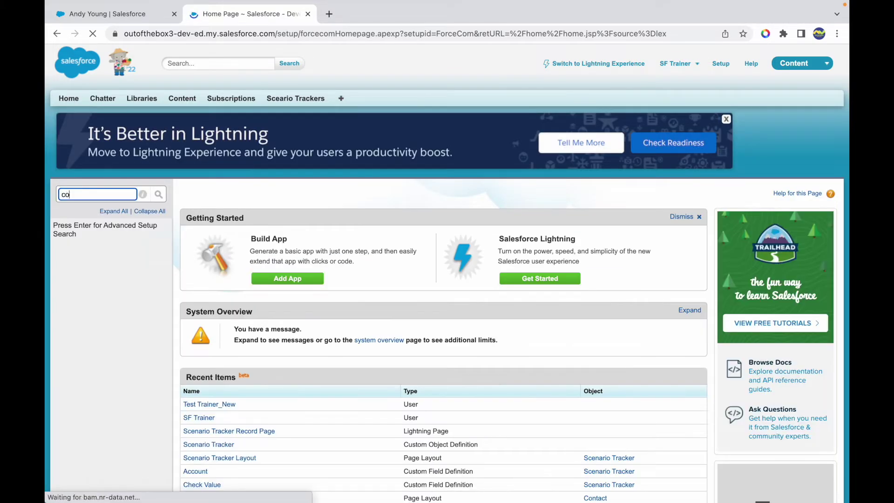
type("ntact")
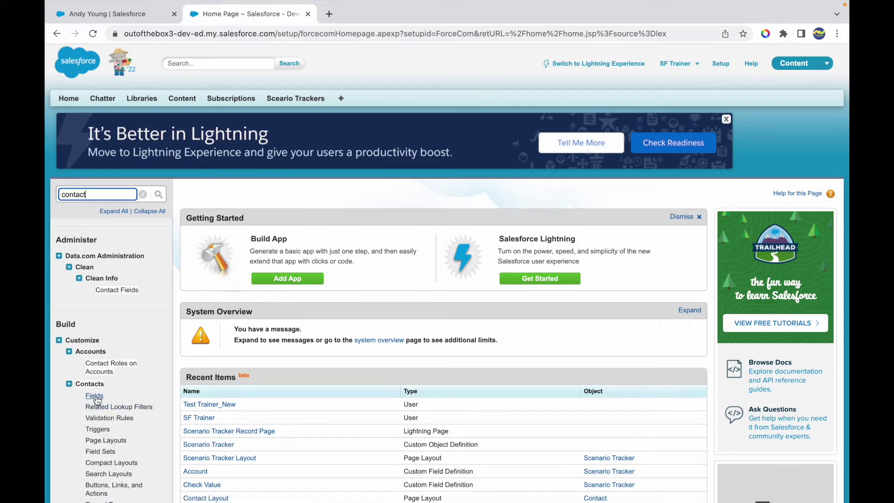
left_click(95, 396)
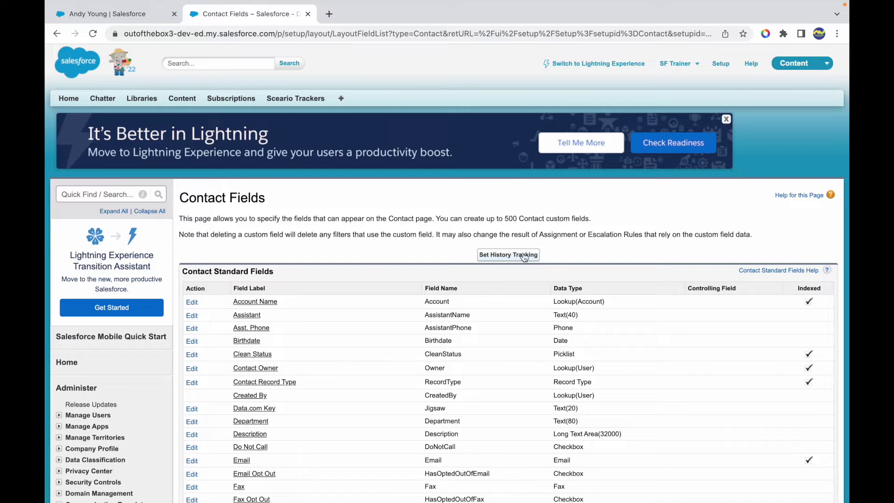
left_click(525, 256)
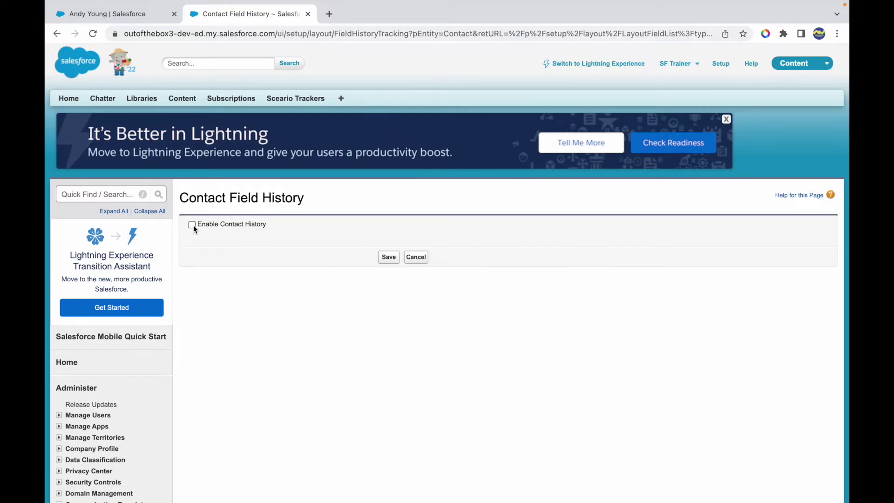
Enable Contact History with Department tracked, save, and return to the contact record
left_click(192, 224)
scroll(388, 330, "down", 2)
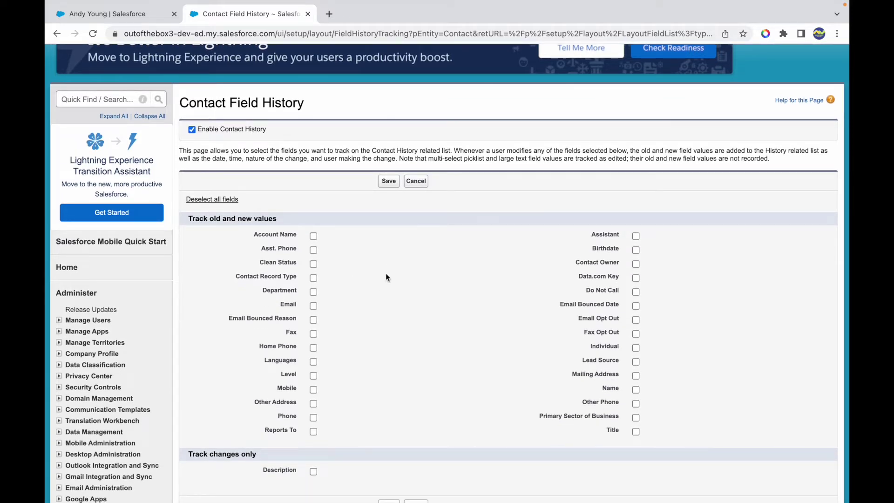
left_click(314, 292)
left_click(387, 182)
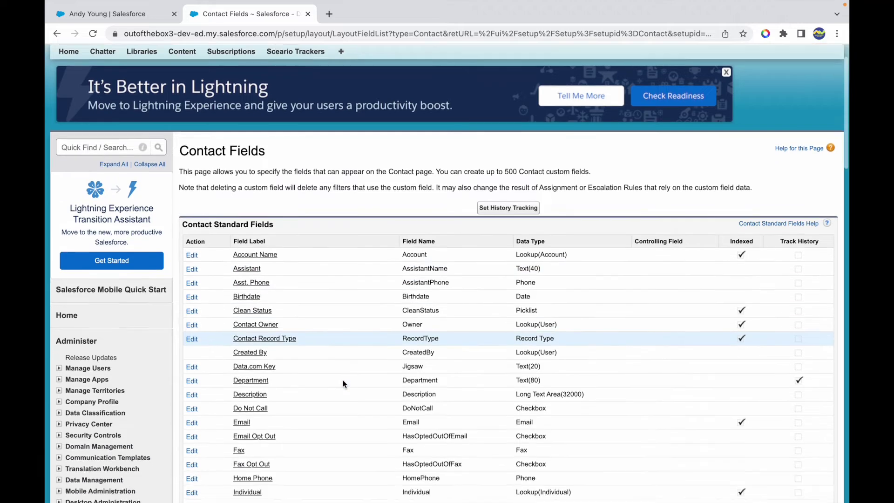
scroll(342, 380, "down", 3)
scroll(342, 380, "up", 3)
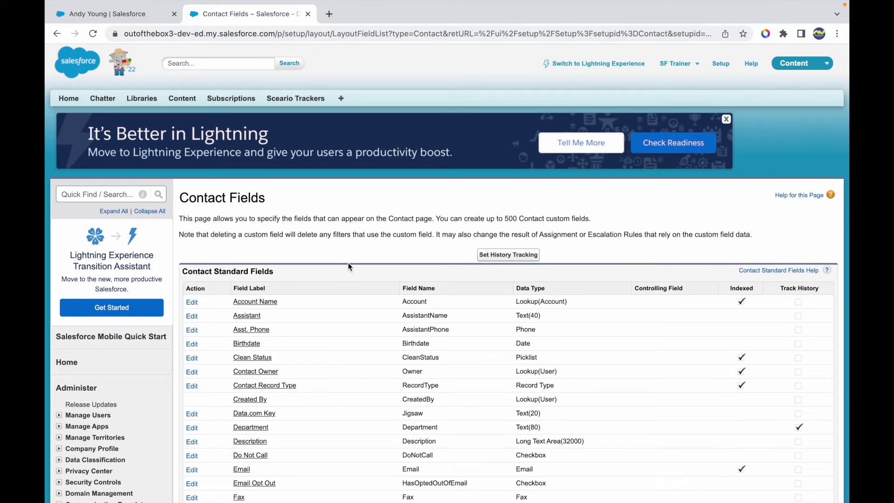
left_click(93, 17)
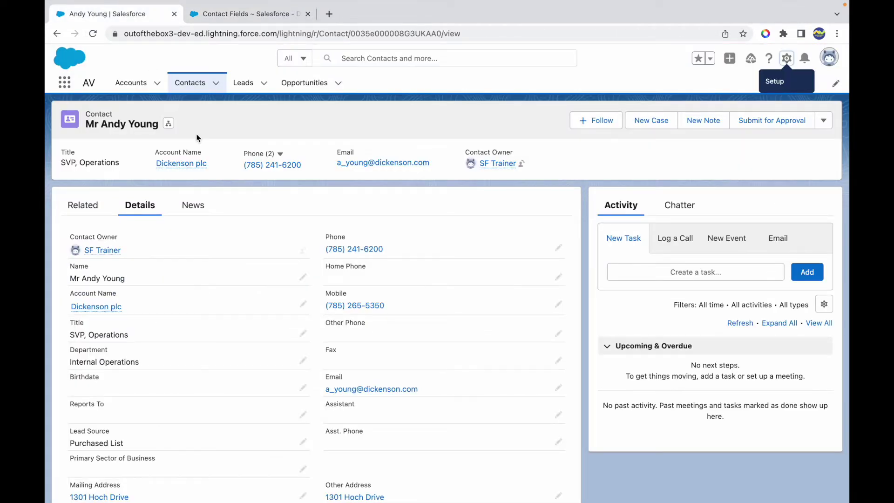
Reload the contact, change Department to 'Internal Operations MVP Team', save, and view its Related lists
key("super+r")
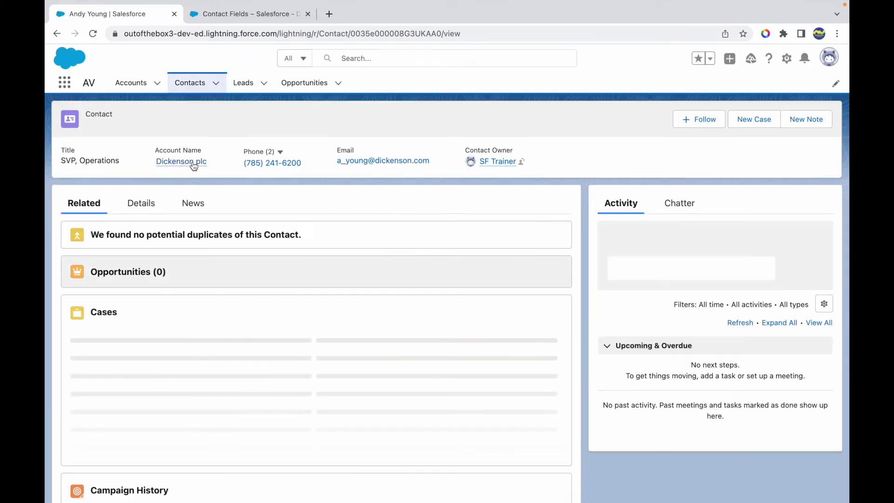
left_click(136, 205)
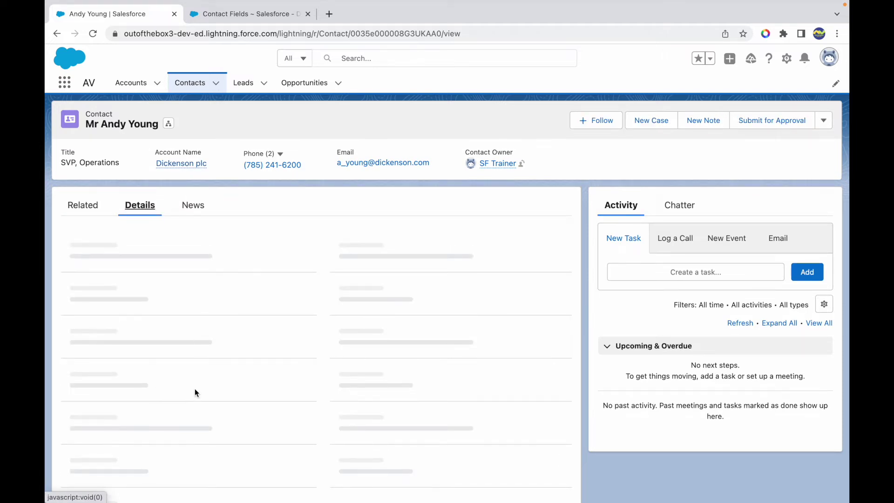
scroll(208, 389, "down", 3)
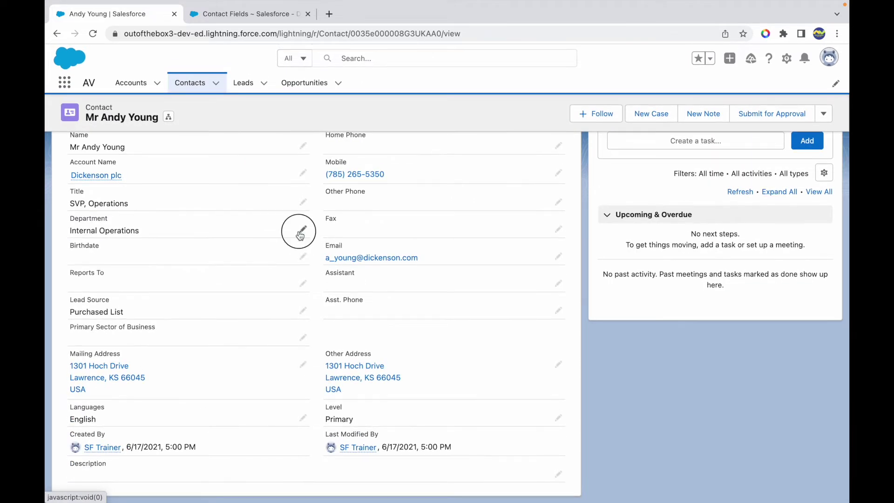
left_click(300, 233)
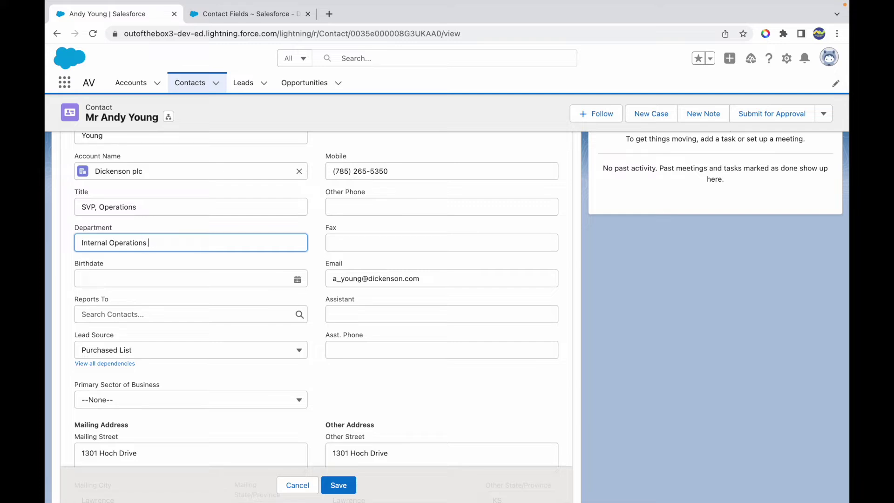
type("MVP te")
type("eam")
left_click(339, 485)
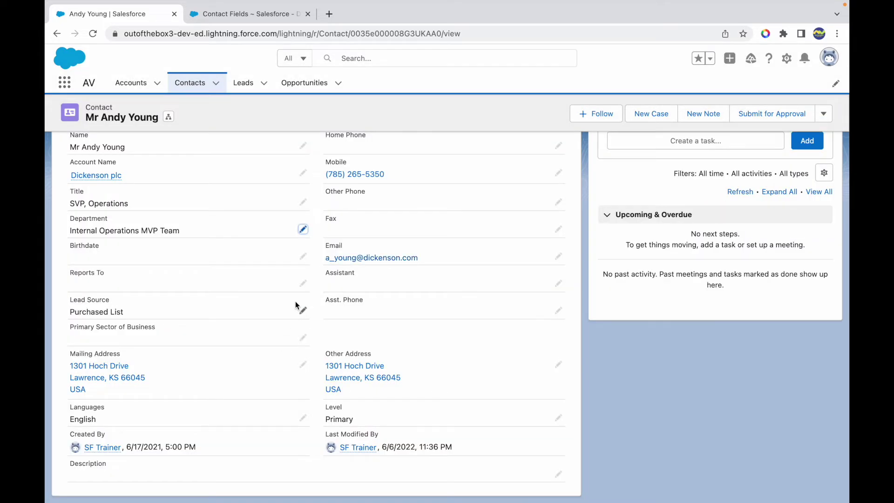
left_click(87, 207)
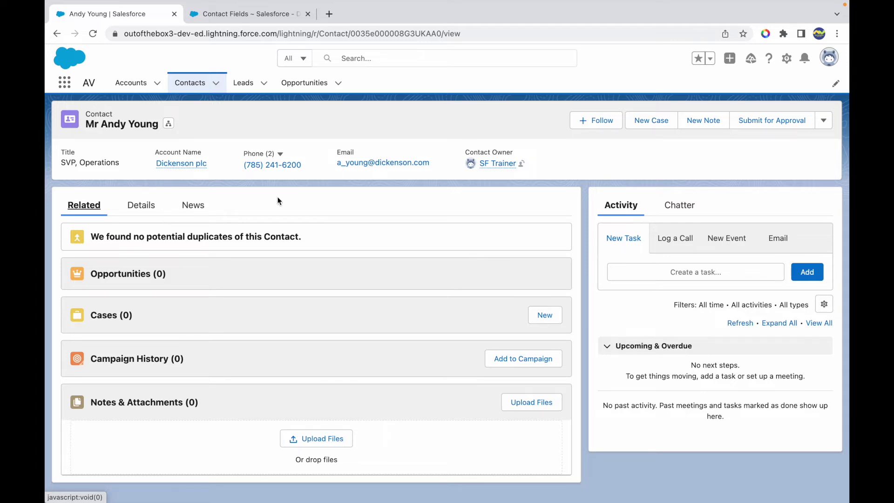
left_click(248, 14)
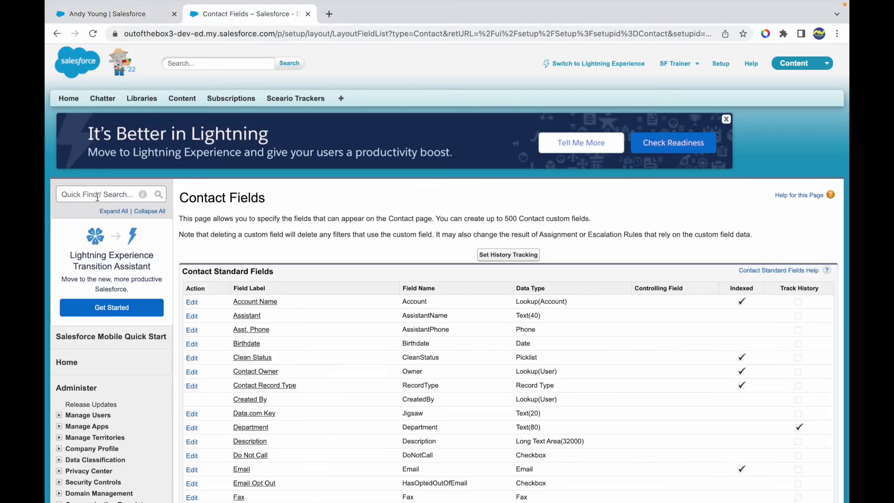
Search Setup for 'contact' and open Contact Layout from Contacts Page Layouts in the layout editor
left_click(97, 195)
type("contact")
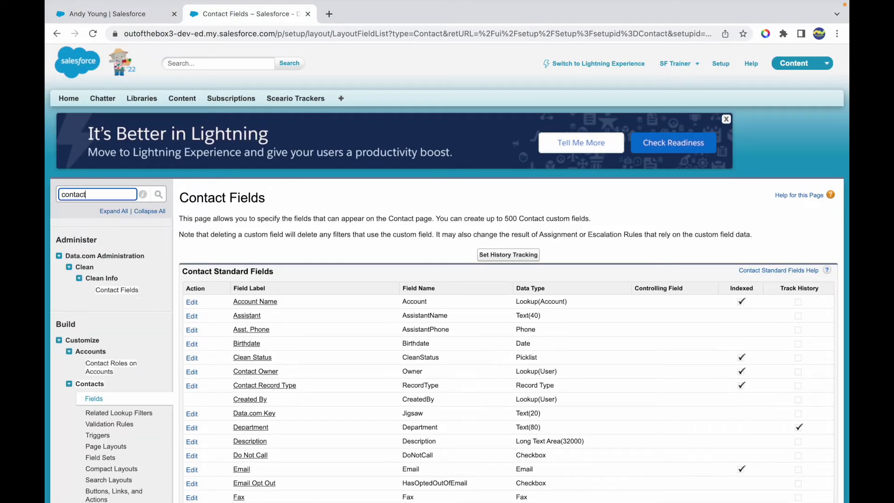
left_click(105, 447)
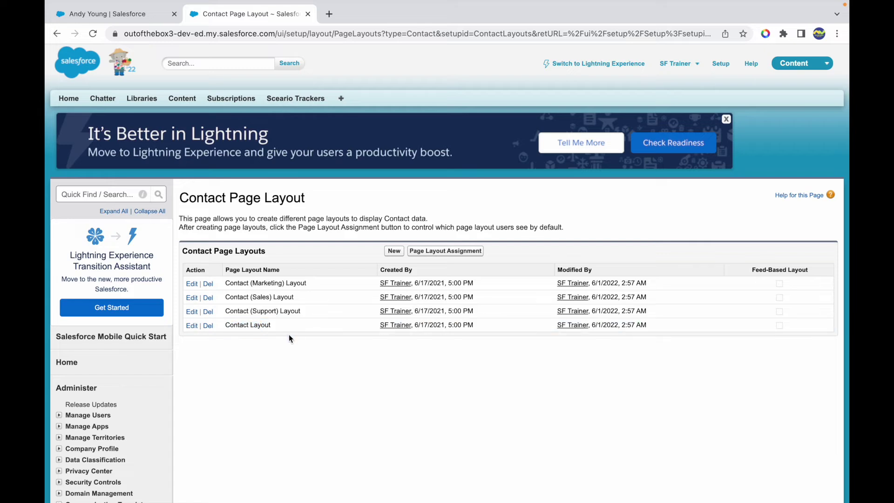
left_click(190, 326)
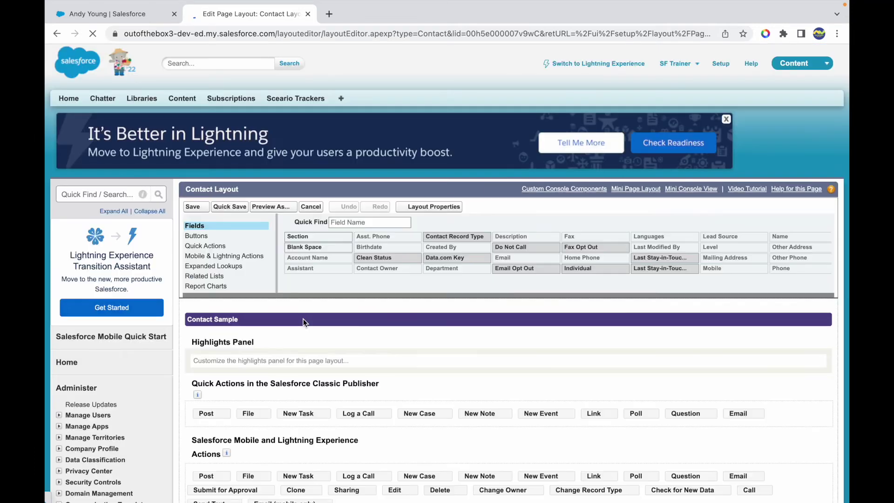
Search related lists for 'Histor', drag Contact History into the layout, and save, confirming the overwrite
left_click(217, 277)
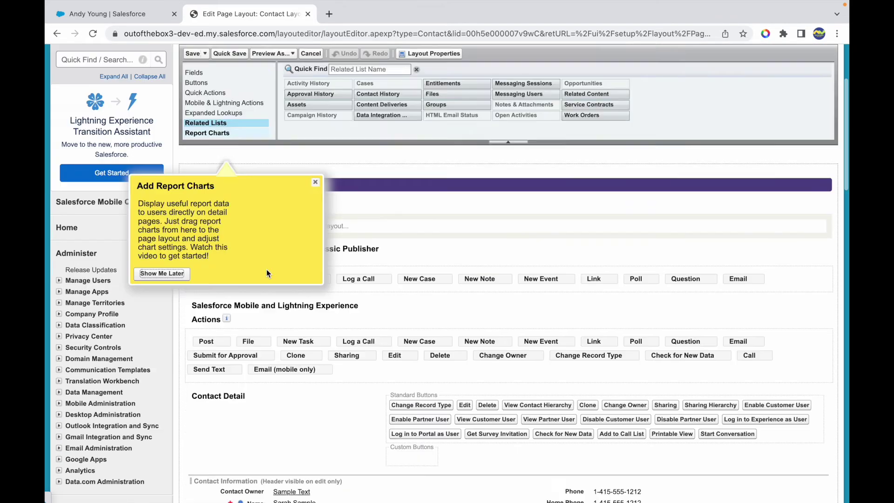
left_click(328, 166)
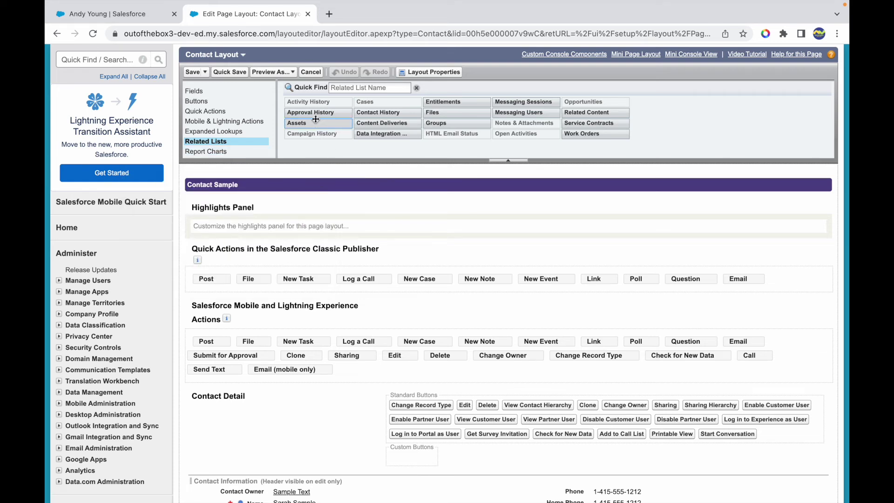
left_click(394, 88)
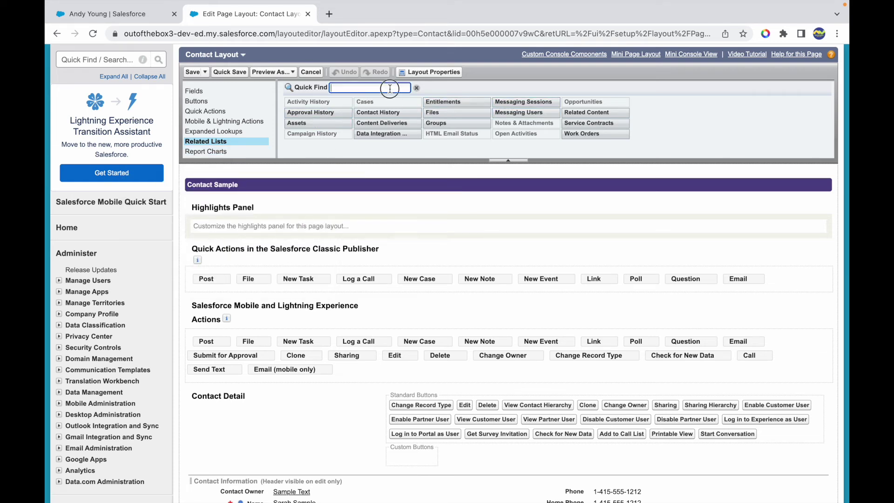
type("Histor")
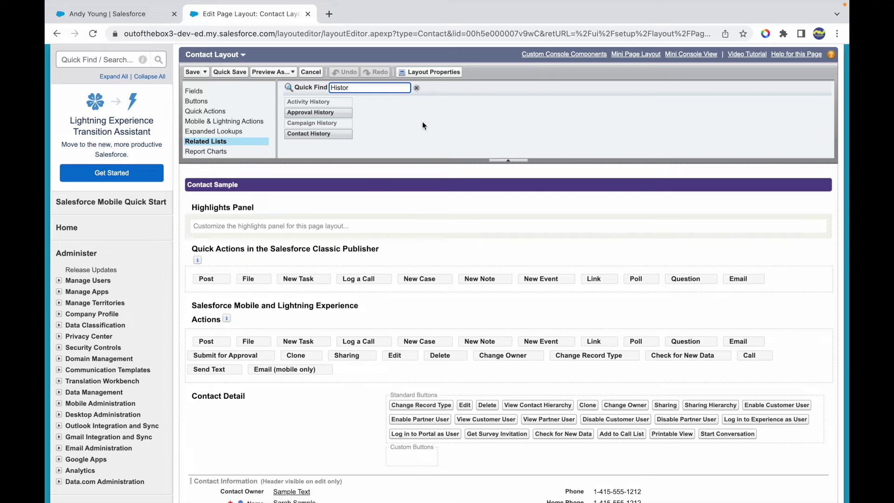
scroll(307, 343, "down", 15)
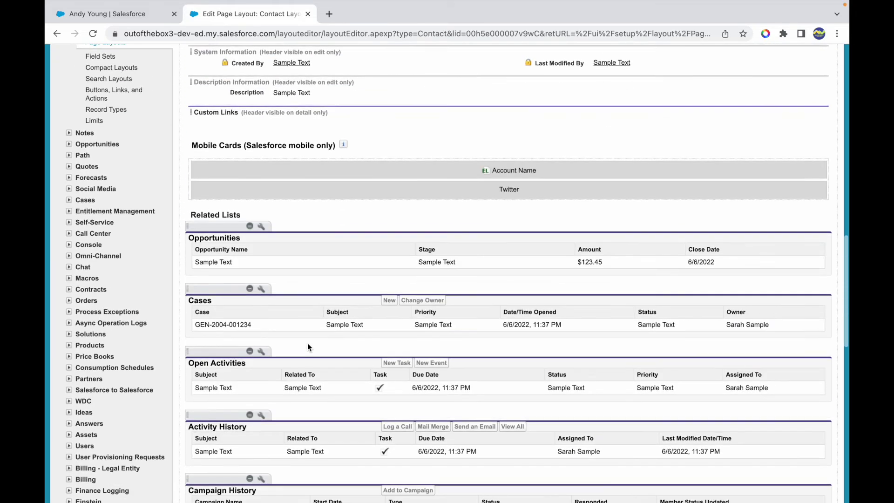
left_click_drag(321, 115, 215, 225)
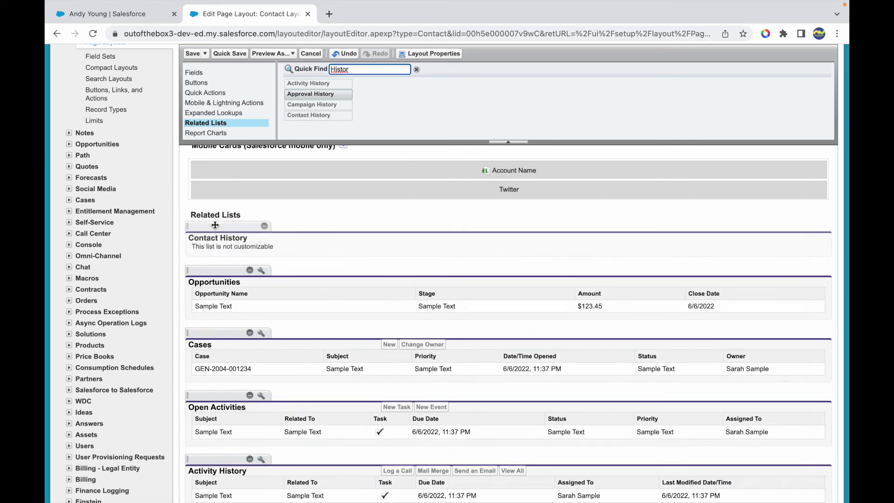
left_click(192, 54)
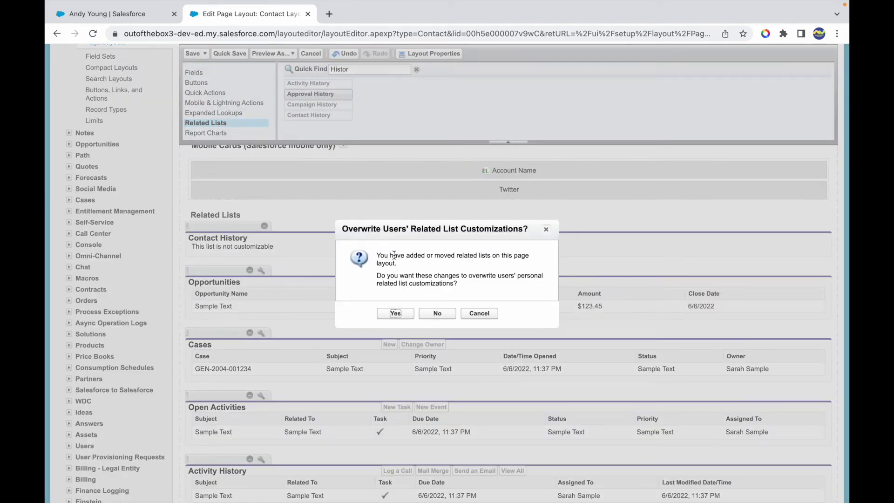
left_click(395, 313)
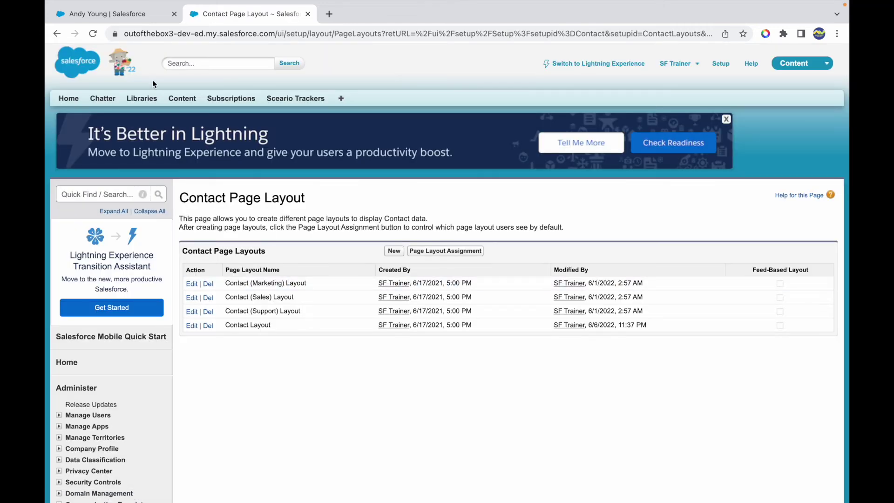
Check the Contact History entry showing Department changed from Internal Operations to Internal Operations MVP Team
left_click(119, 14)
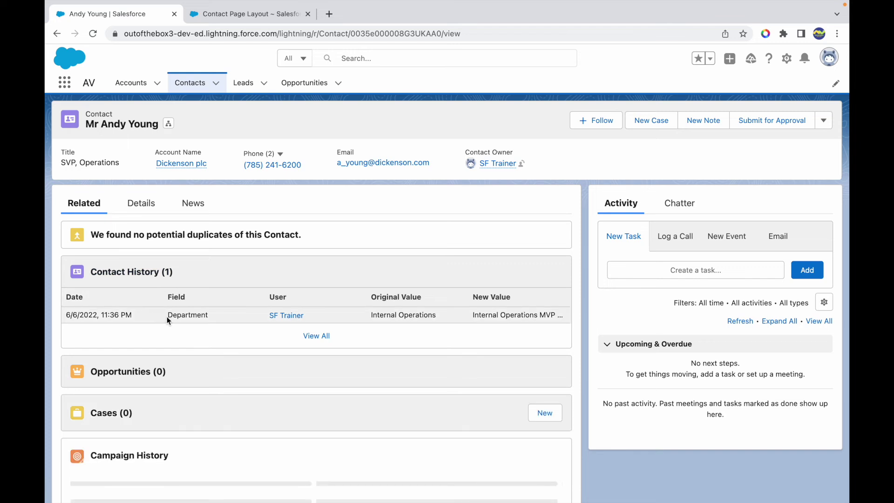
left_click(203, 315)
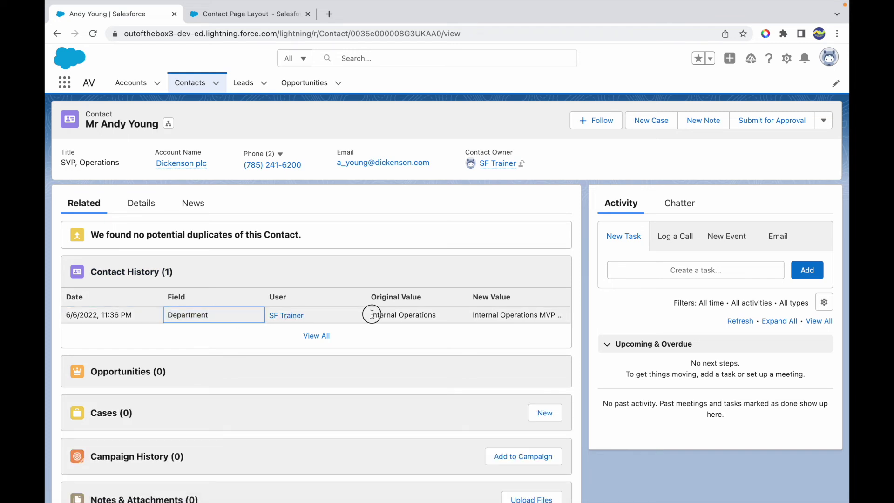
left_click_drag(368, 315, 462, 317)
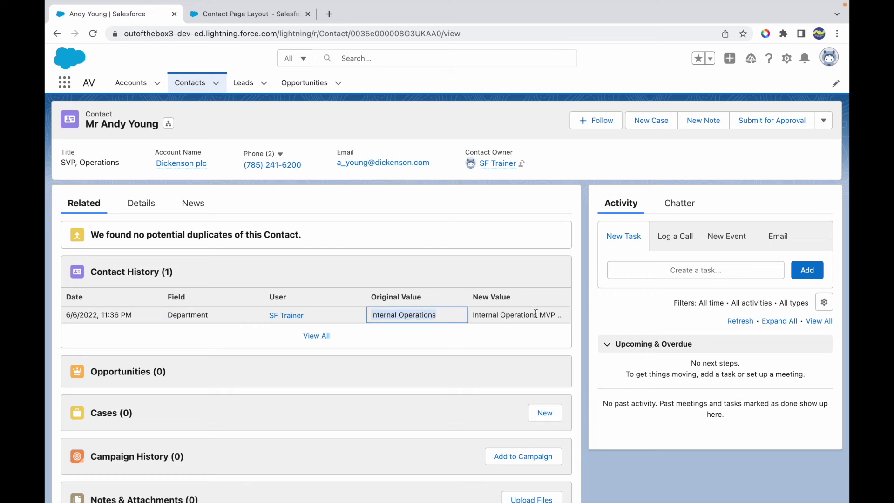
left_click(142, 315)
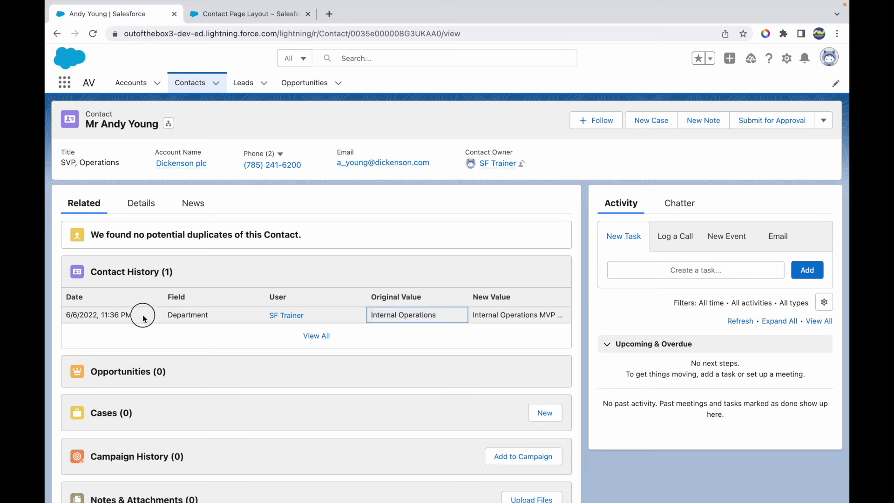
left_click(221, 279)
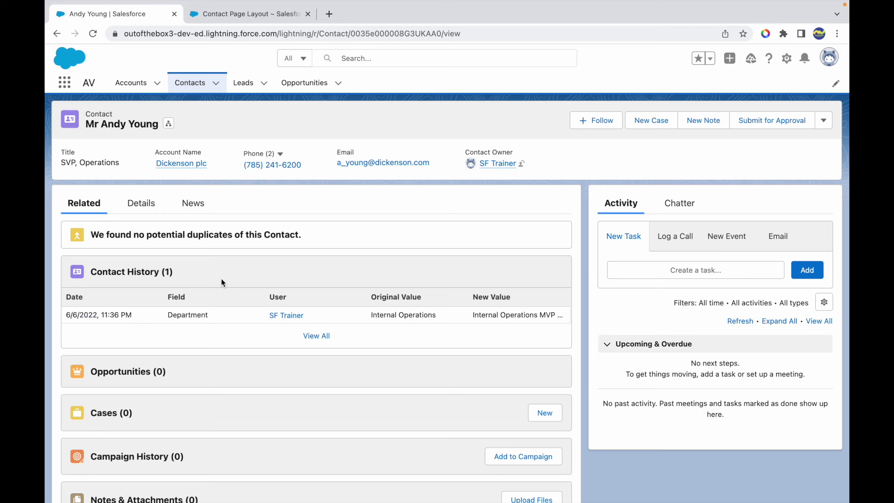